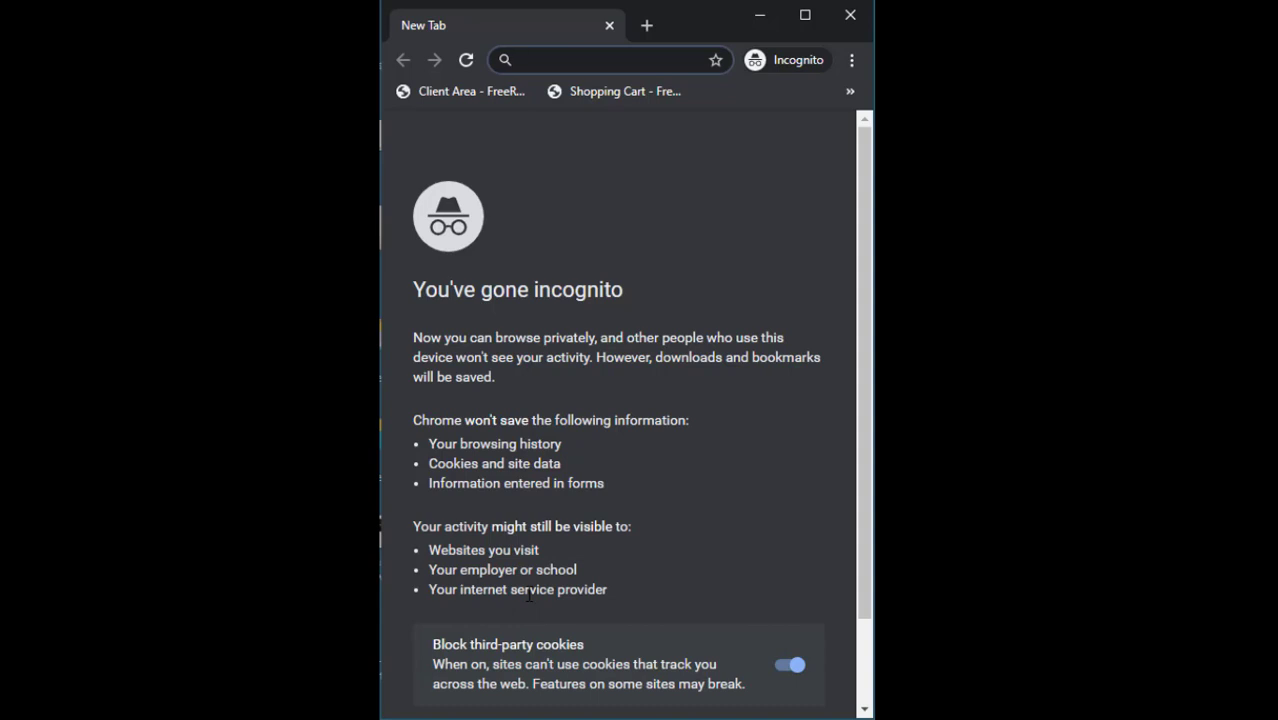
Load Facebook's Report a Login Issue form from the pasted help URL and enter a Gmail contact address
key(ctrl+v)
key(Return)
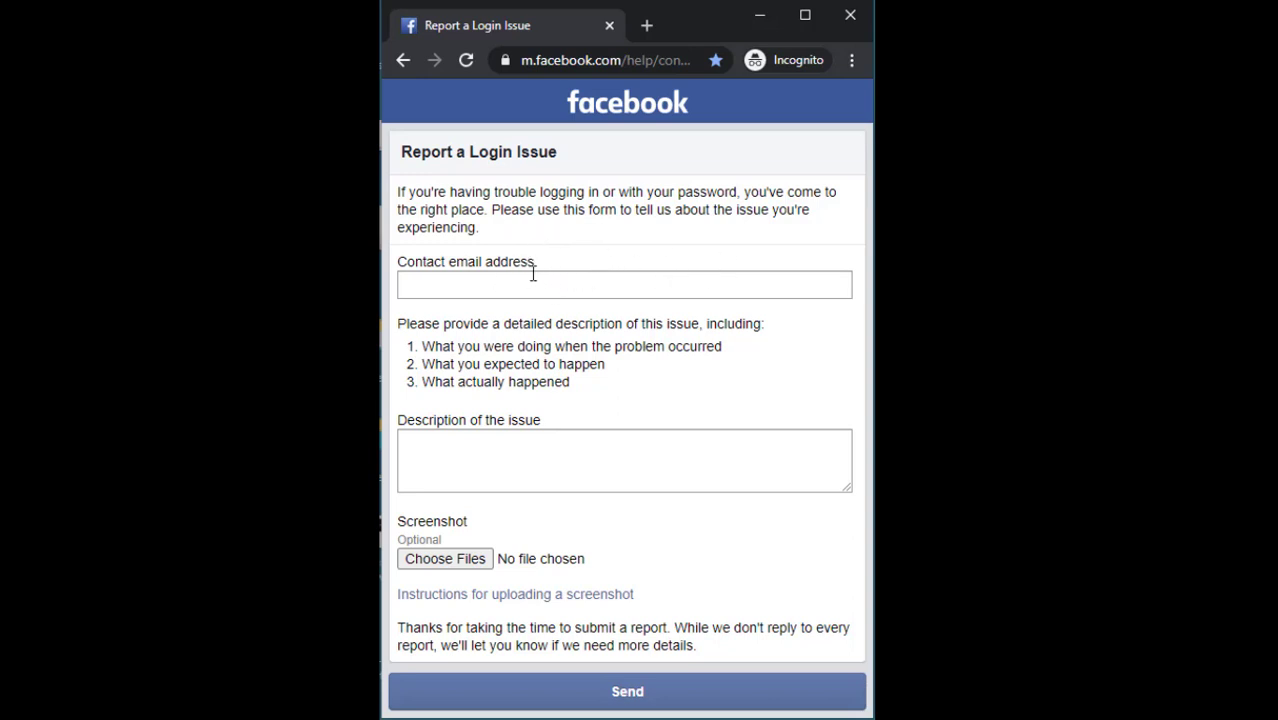
click(481, 287)
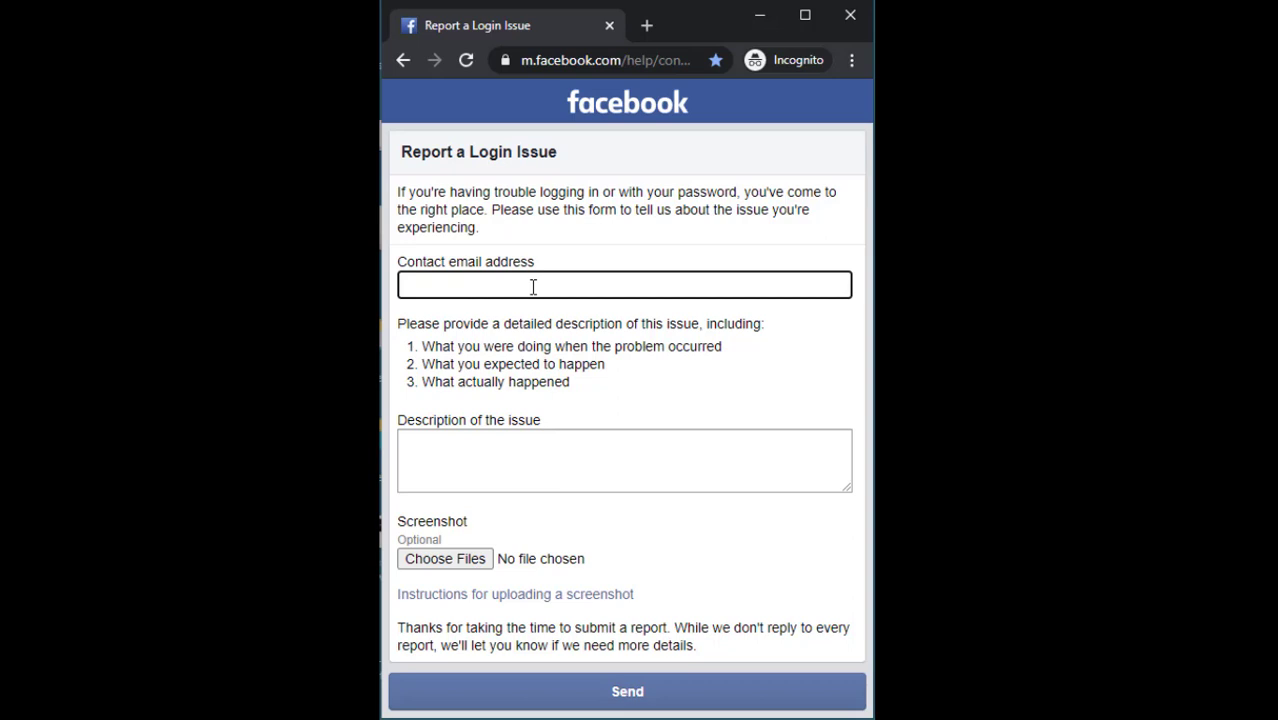
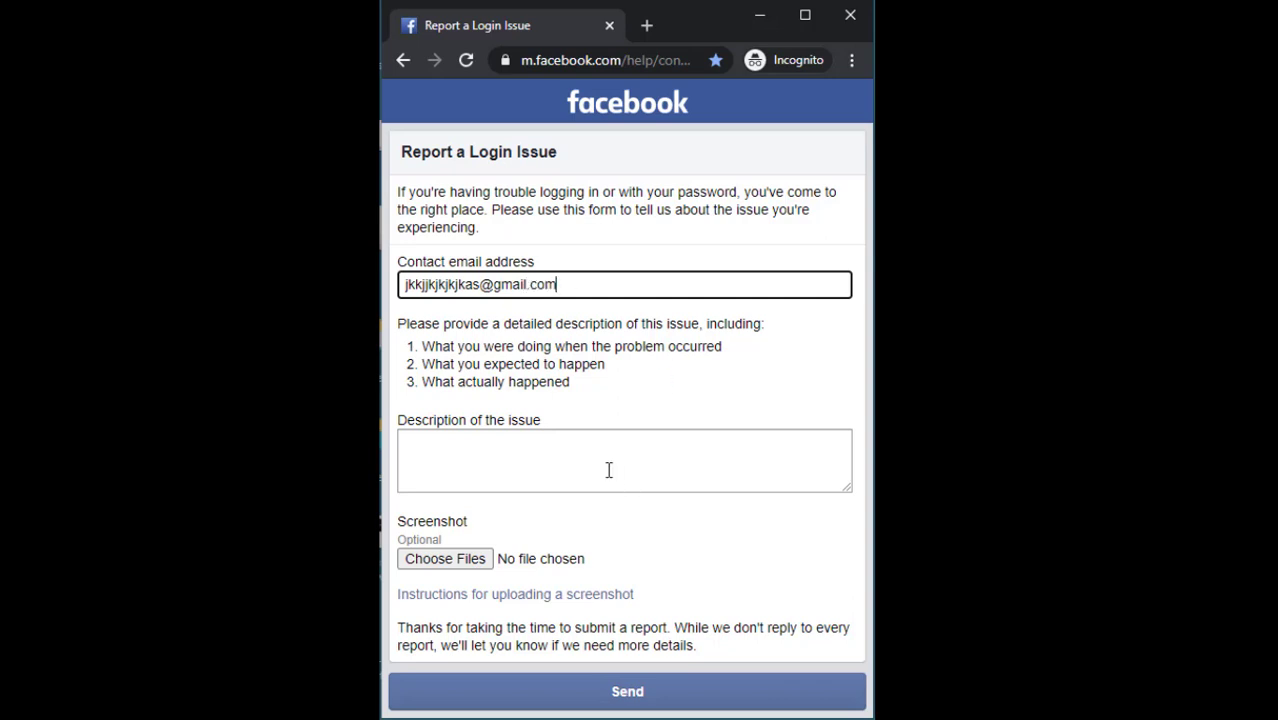
click(606, 468)
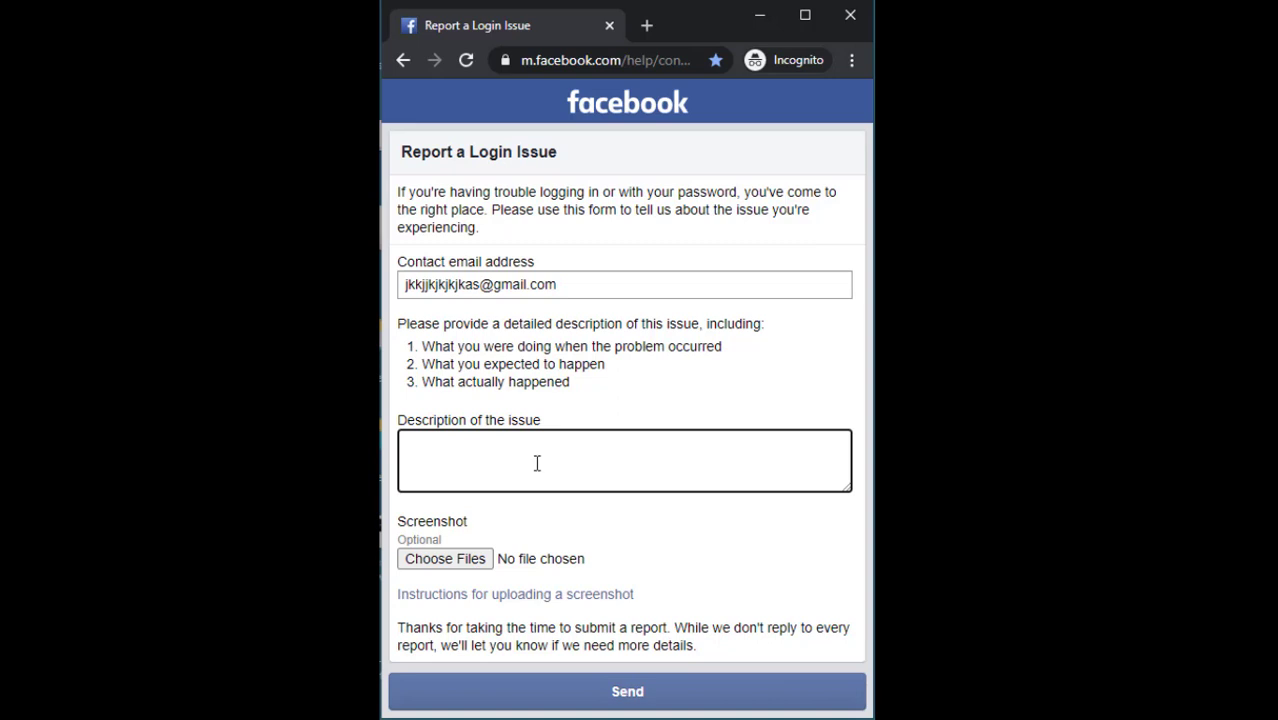
Replace the contact email with a different pasted Gmail address
triple_click(572, 285)
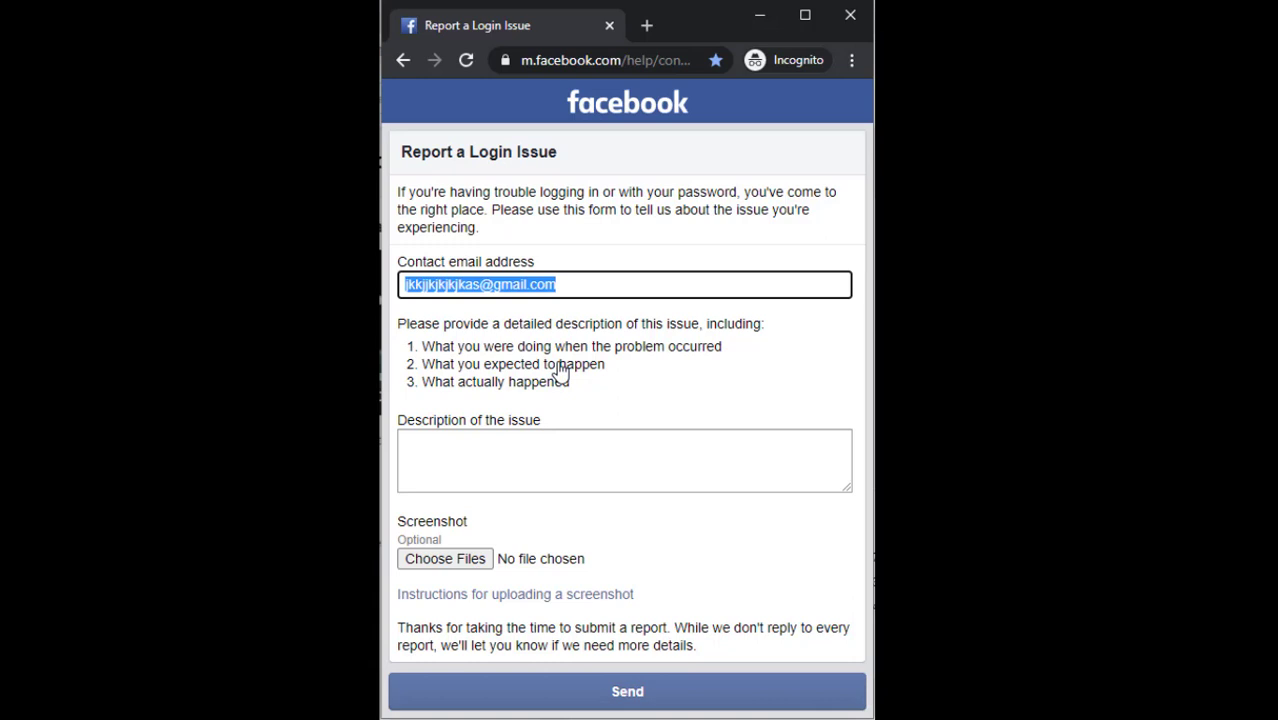
key(ctrl+v)
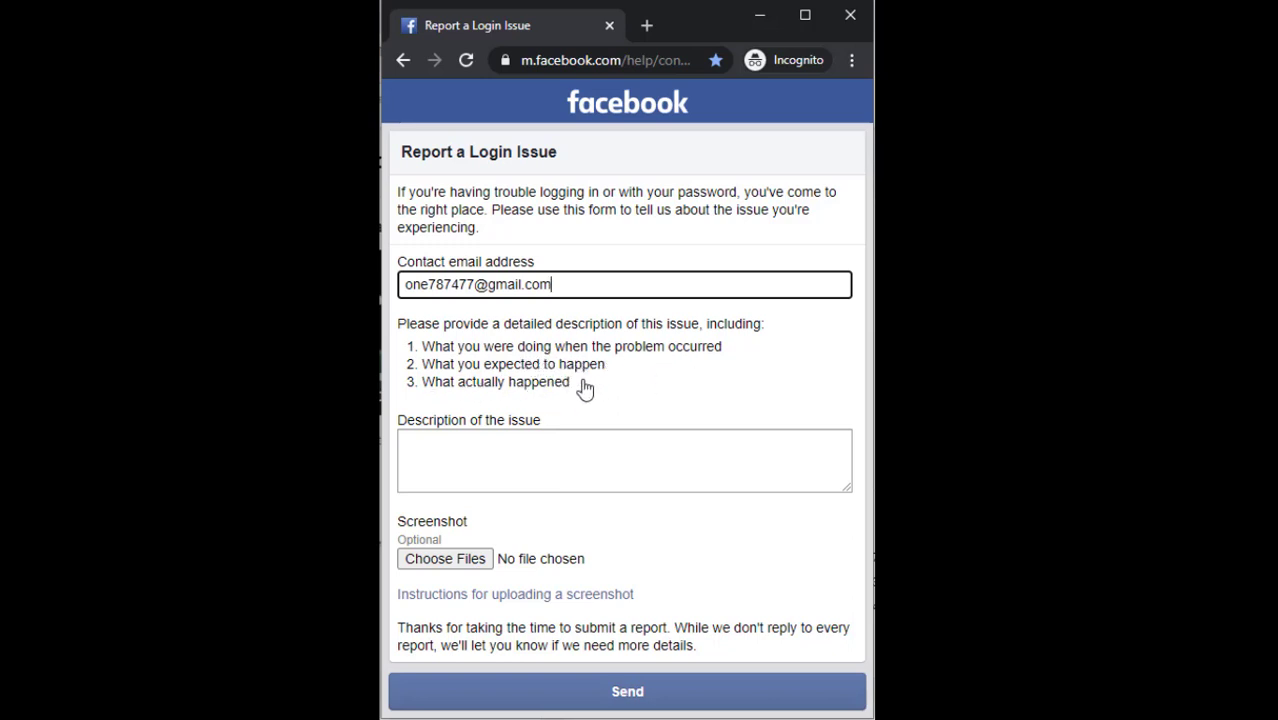
click(533, 468)
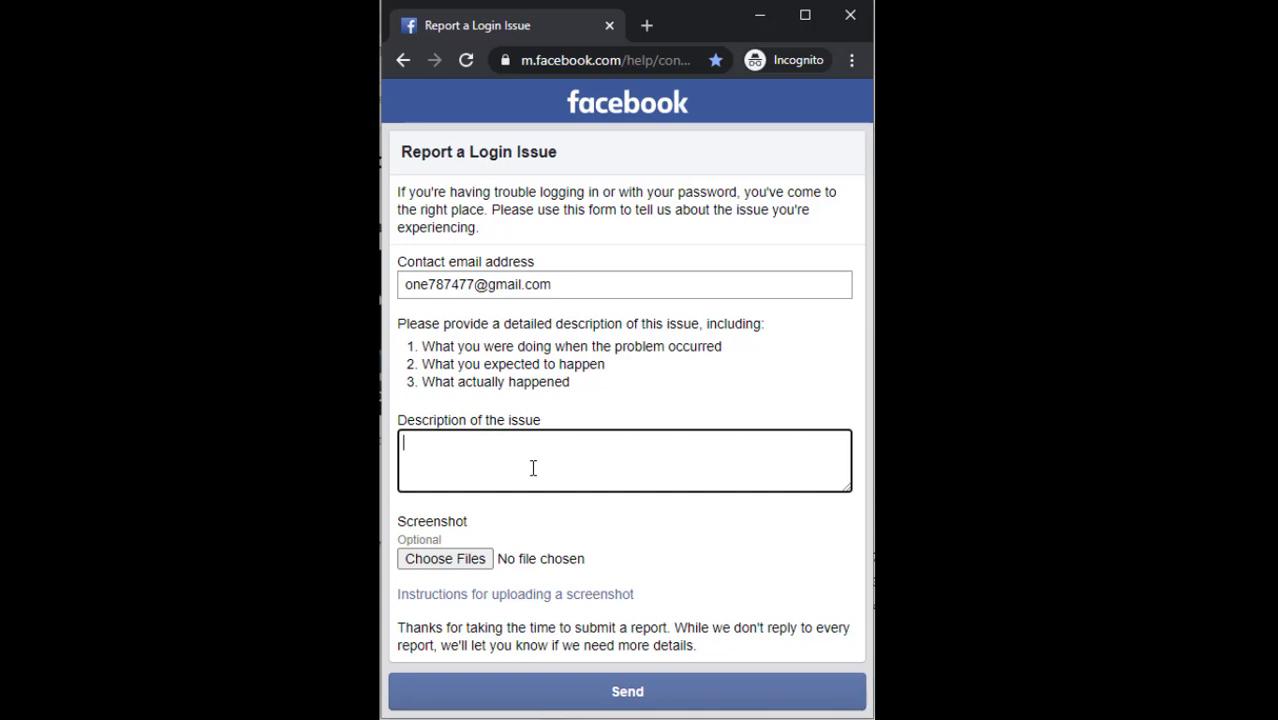
Type the description about the lost phone and SIM card, followed by the sender's name
text(Hello Facebook)
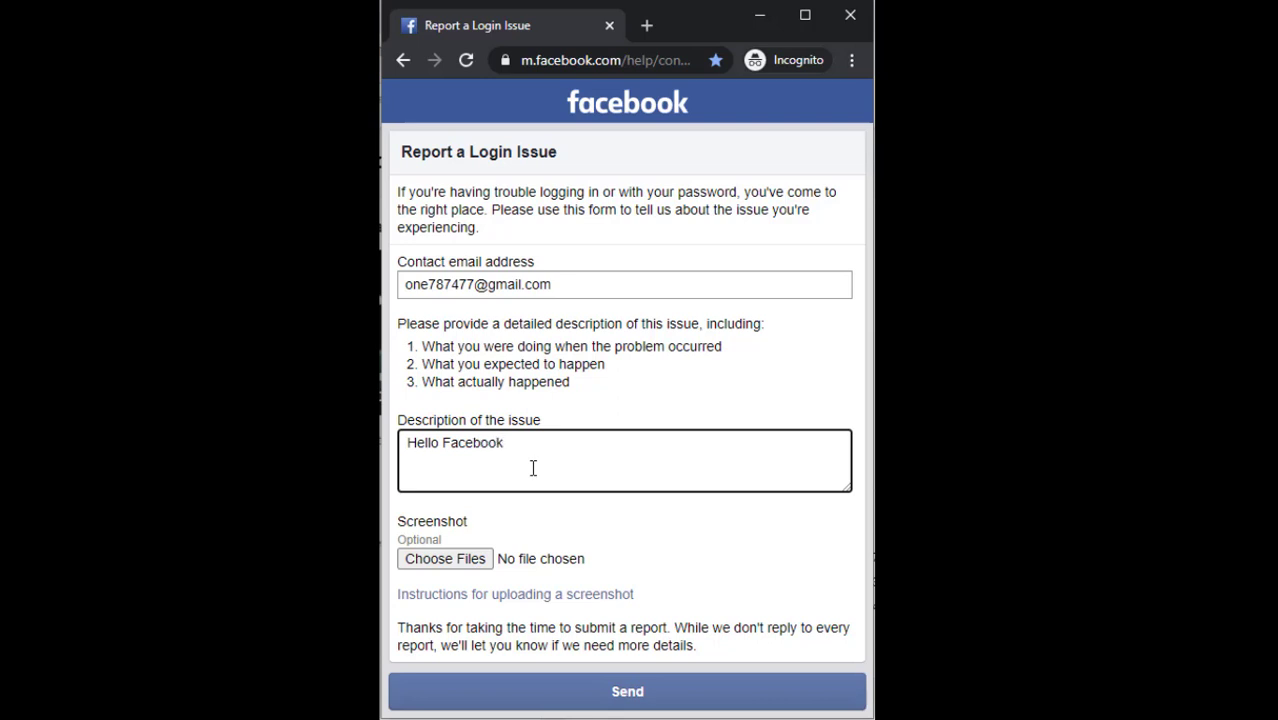
text( Tea)
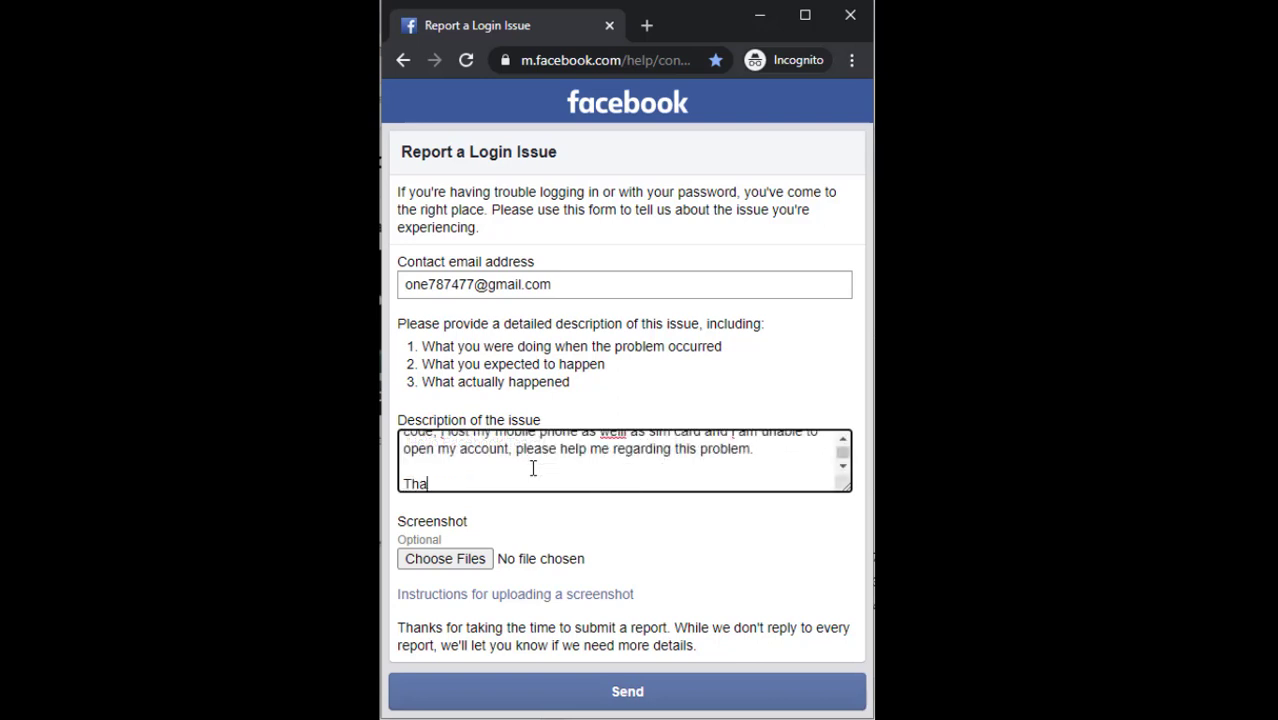
text(nks)
key(Return)
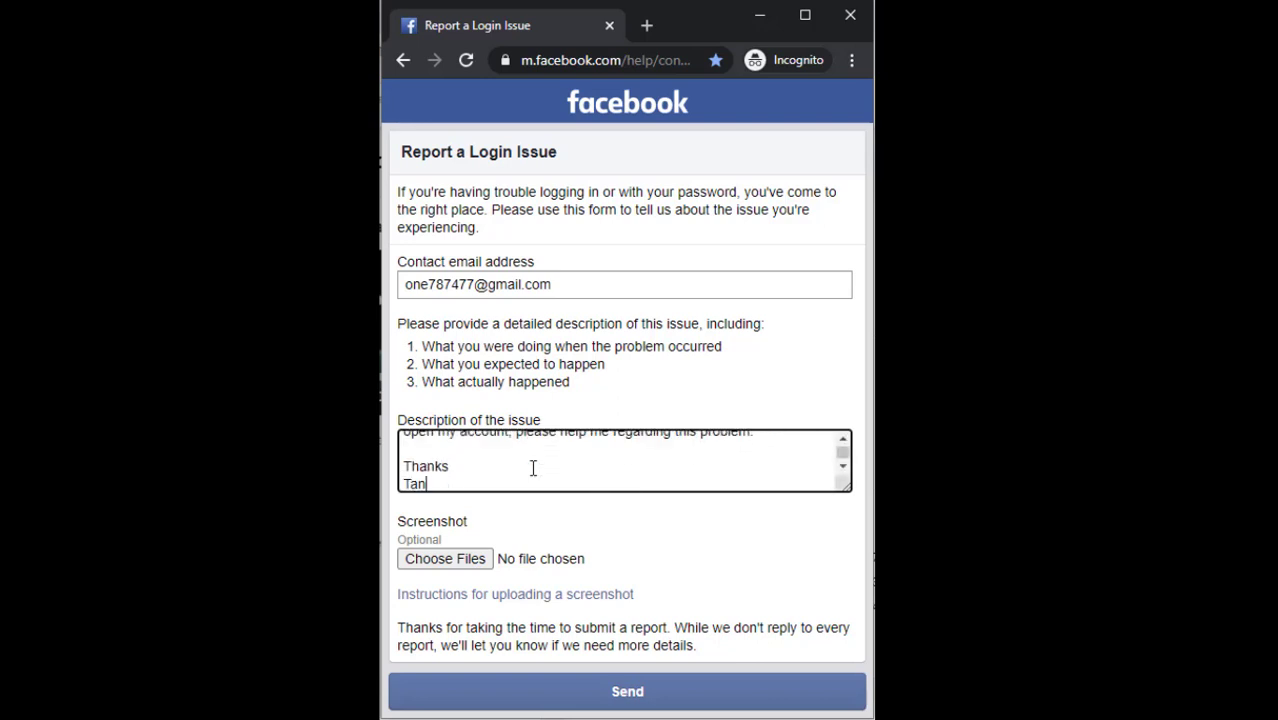
Correct 'welll' to 'well' and sign off with 'Thanks' and the sender's name
key(Up)
key(Up)
key(Up)
key(Up)
key(Up)
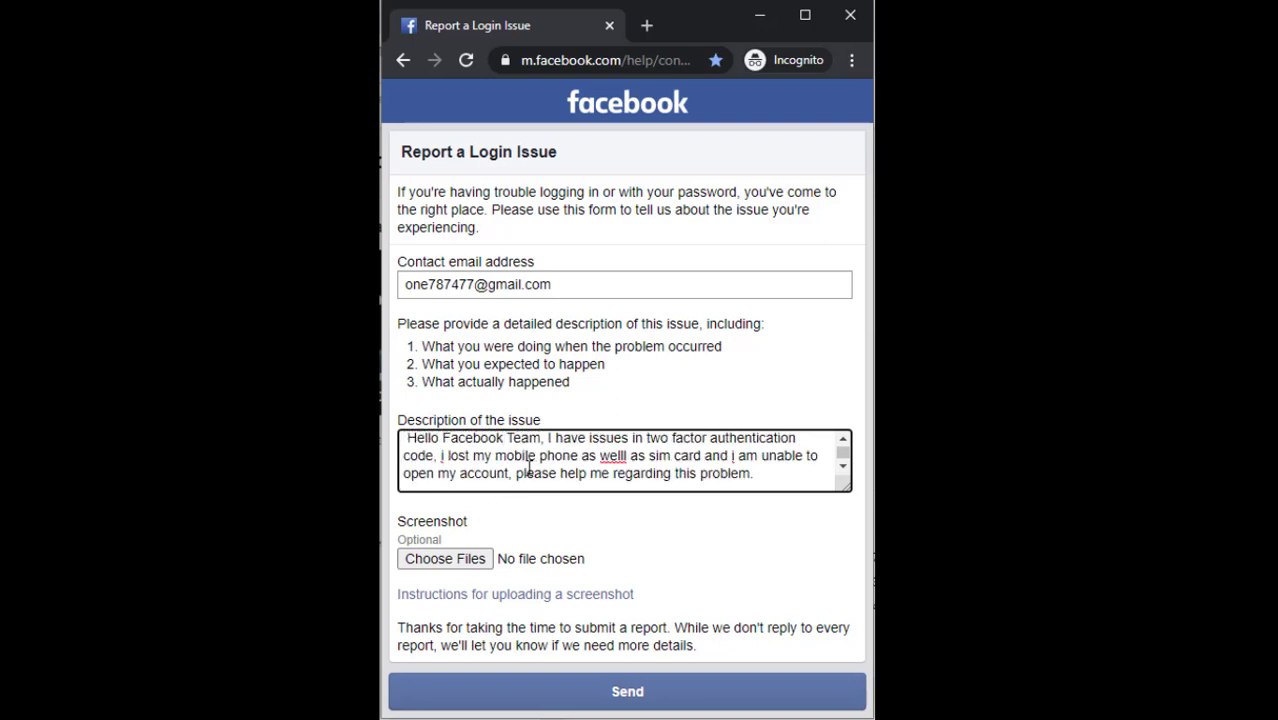
right_click(612, 457)
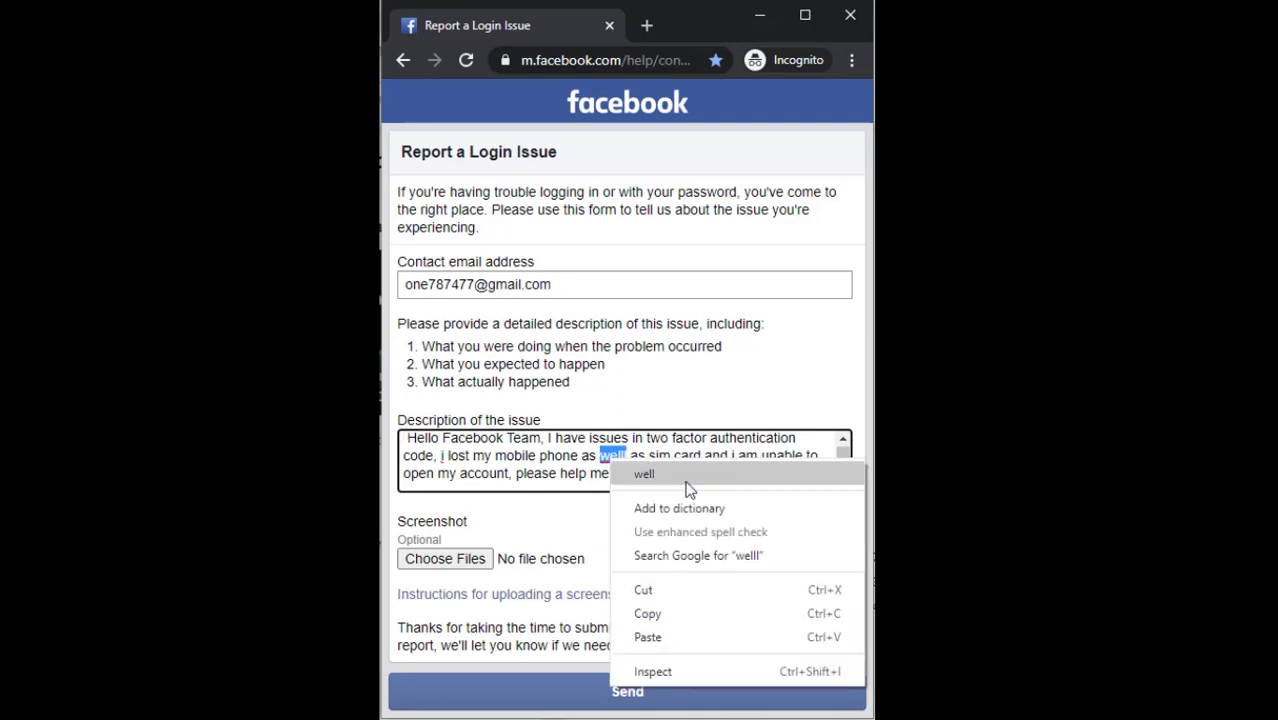
click(660, 474)
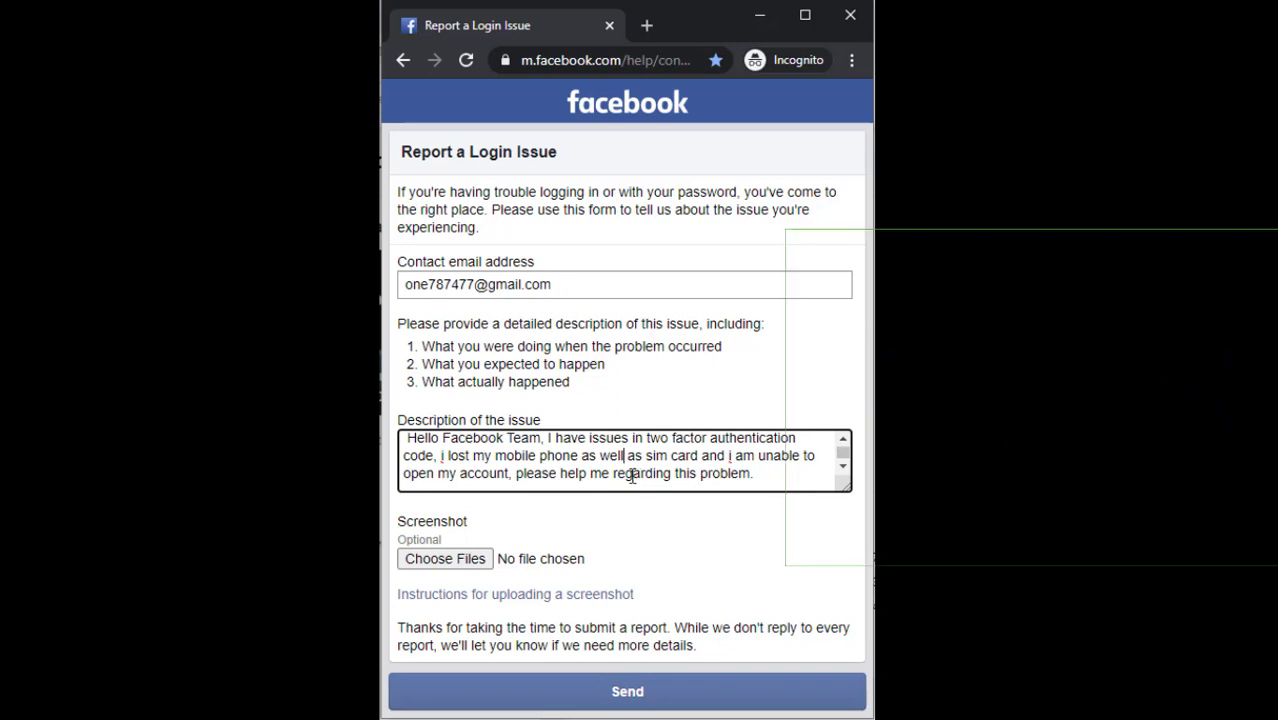
key(Return)
key(Return)
text(Thanks)
key(Return)
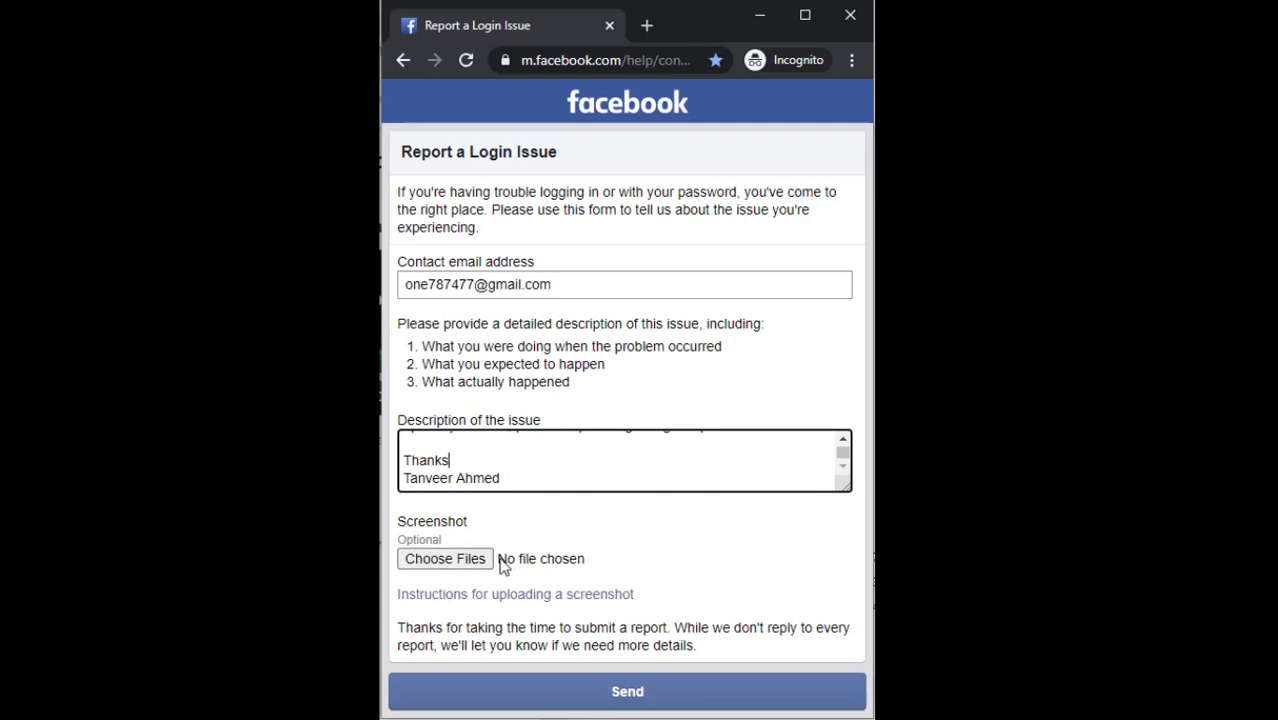
Cancel the screenshot file picker and shrink the Snip & Sketch window
click(463, 566)
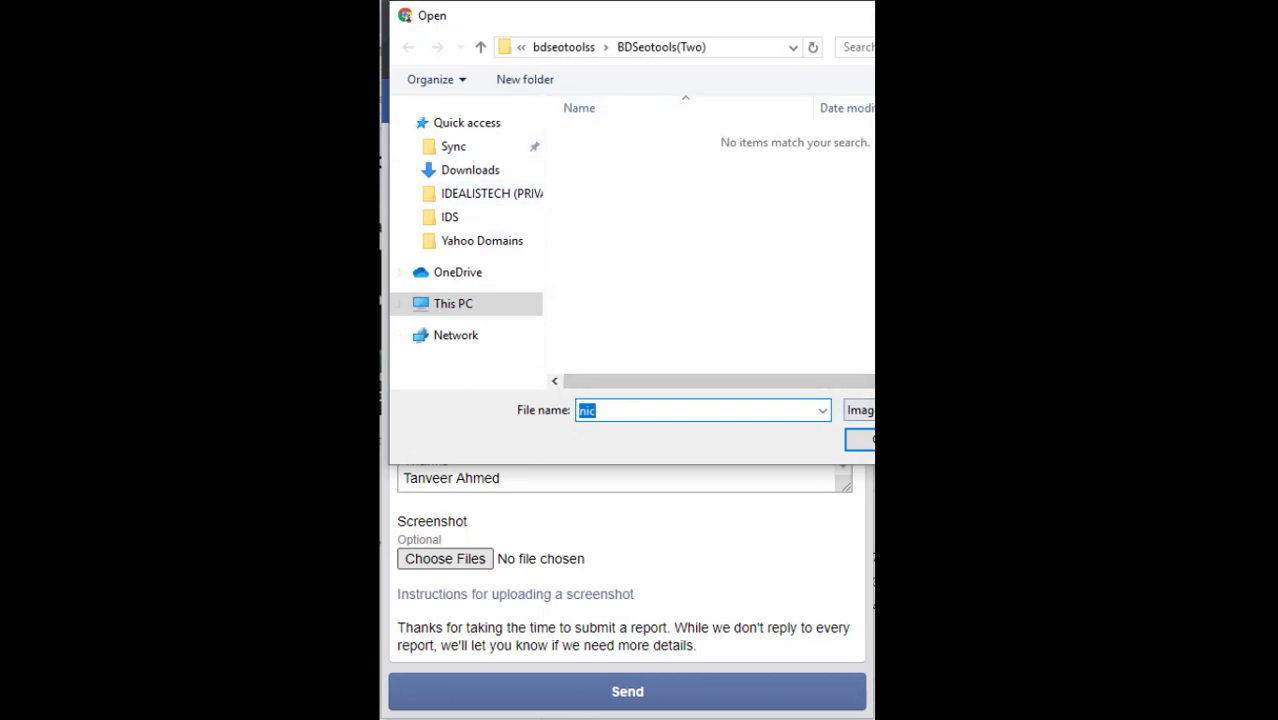
key(Escape)
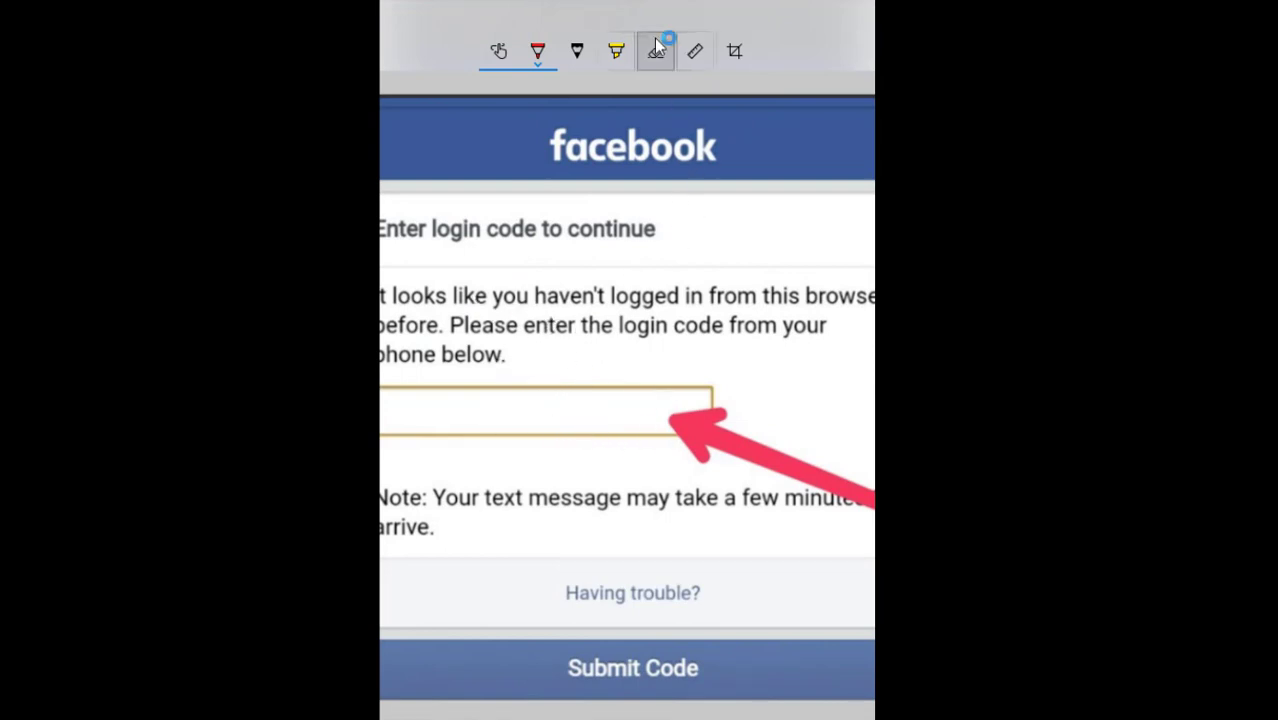
drag(652, 20, 620, 88)
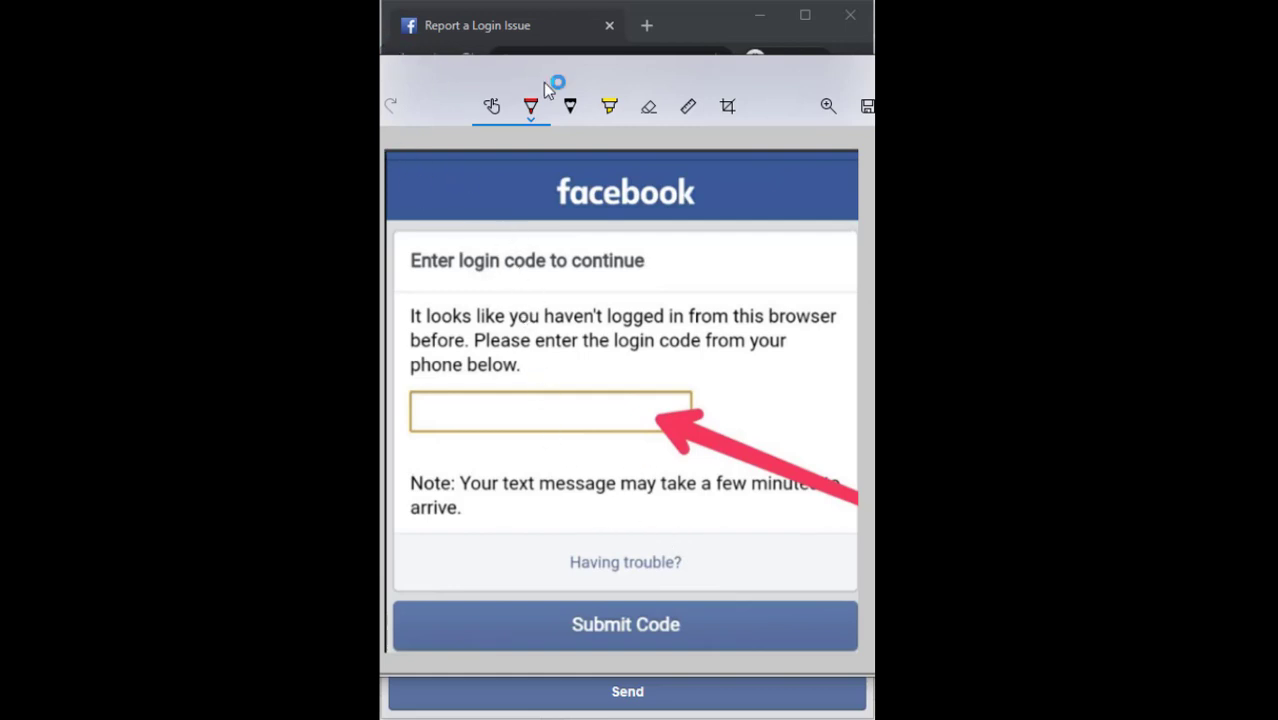
Try a yellow highlight on the login-code field, undo it, and start saving the screenshot
click(609, 106)
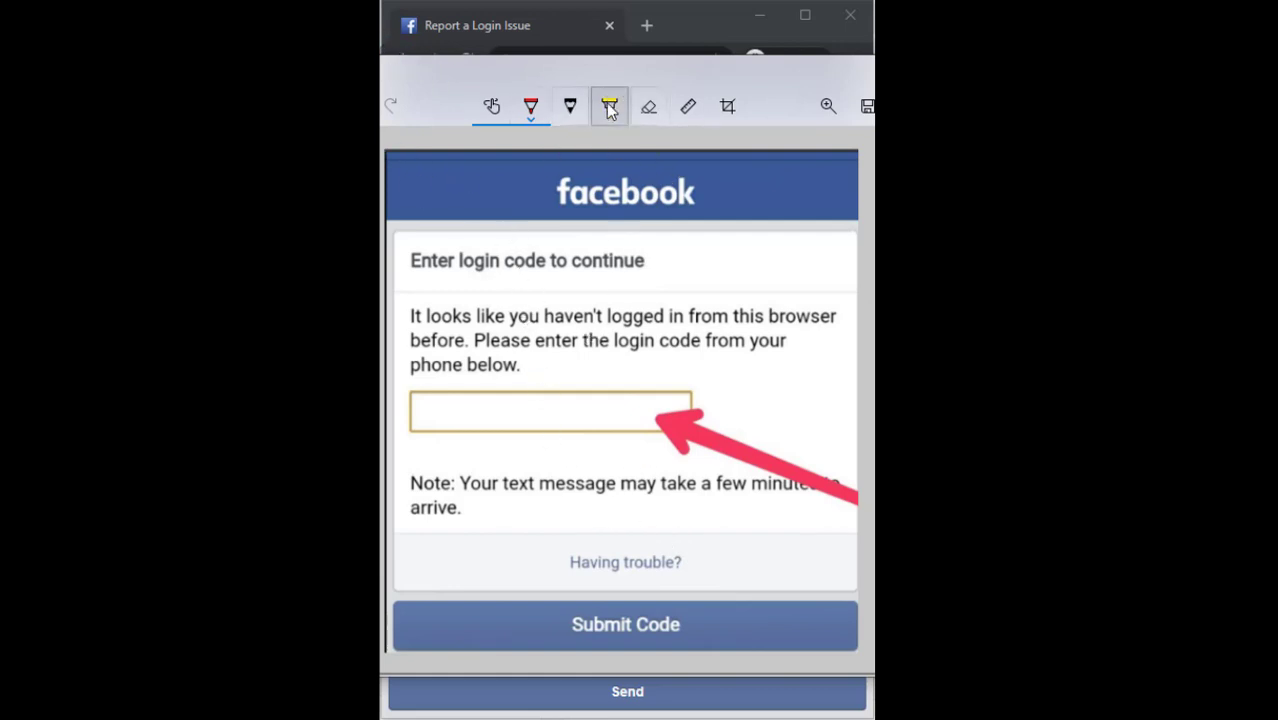
mouse_move(455, 408)
mouse_down()
mouse_move(625, 406)
mouse_move(431, 407)
mouse_up()
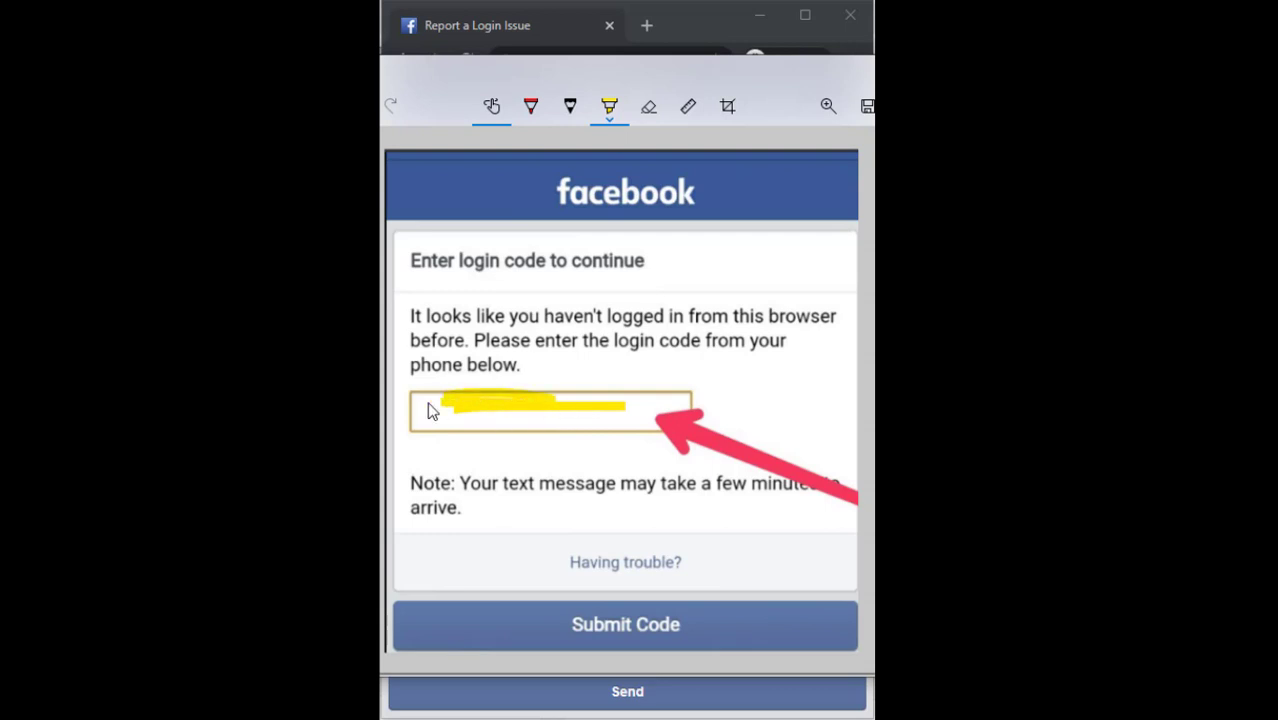
mouse_move(540, 430)
mouse_down()
mouse_move(665, 400)
mouse_move(505, 428)
mouse_move(406, 414)
mouse_up()
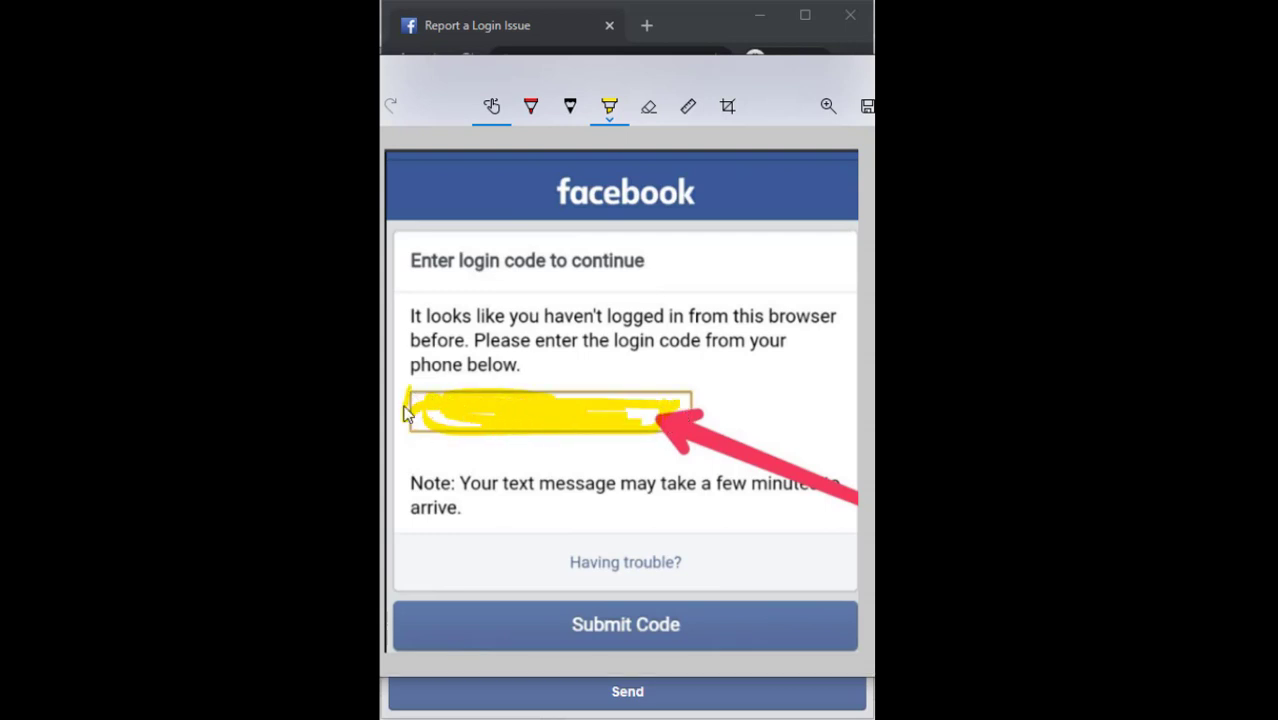
drag(693, 408, 516, 440)
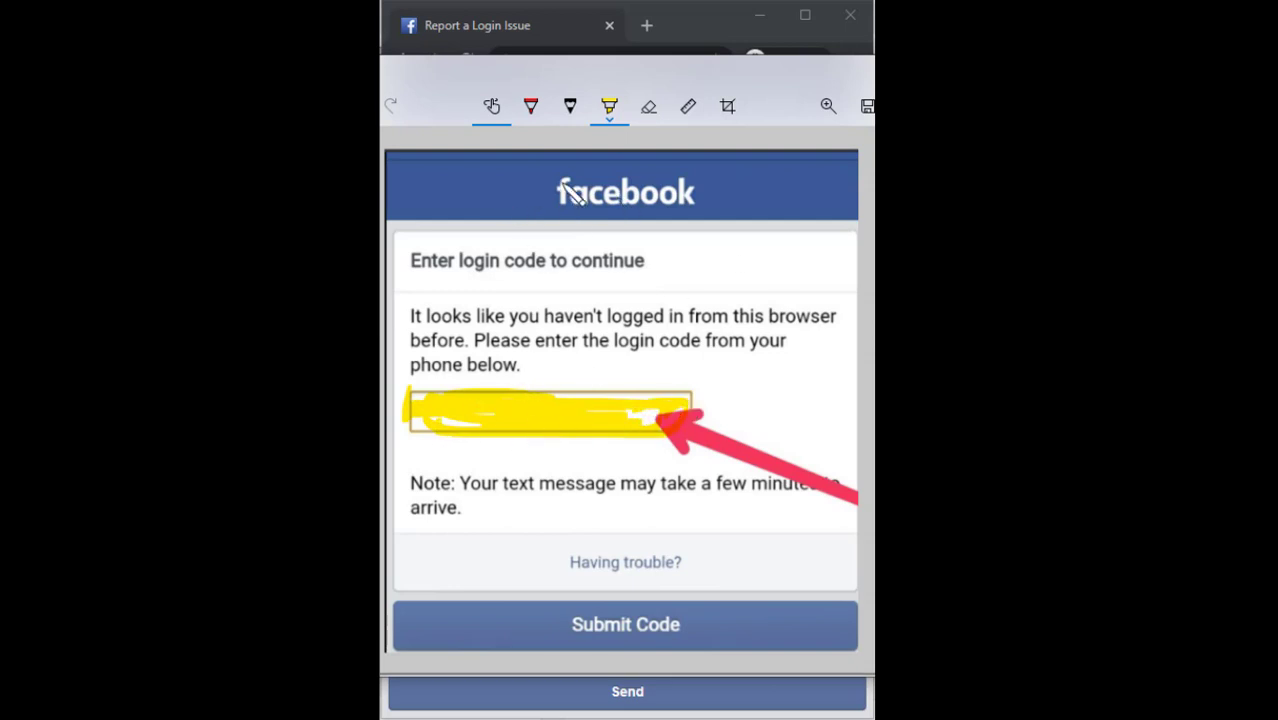
key(ctrl+z)
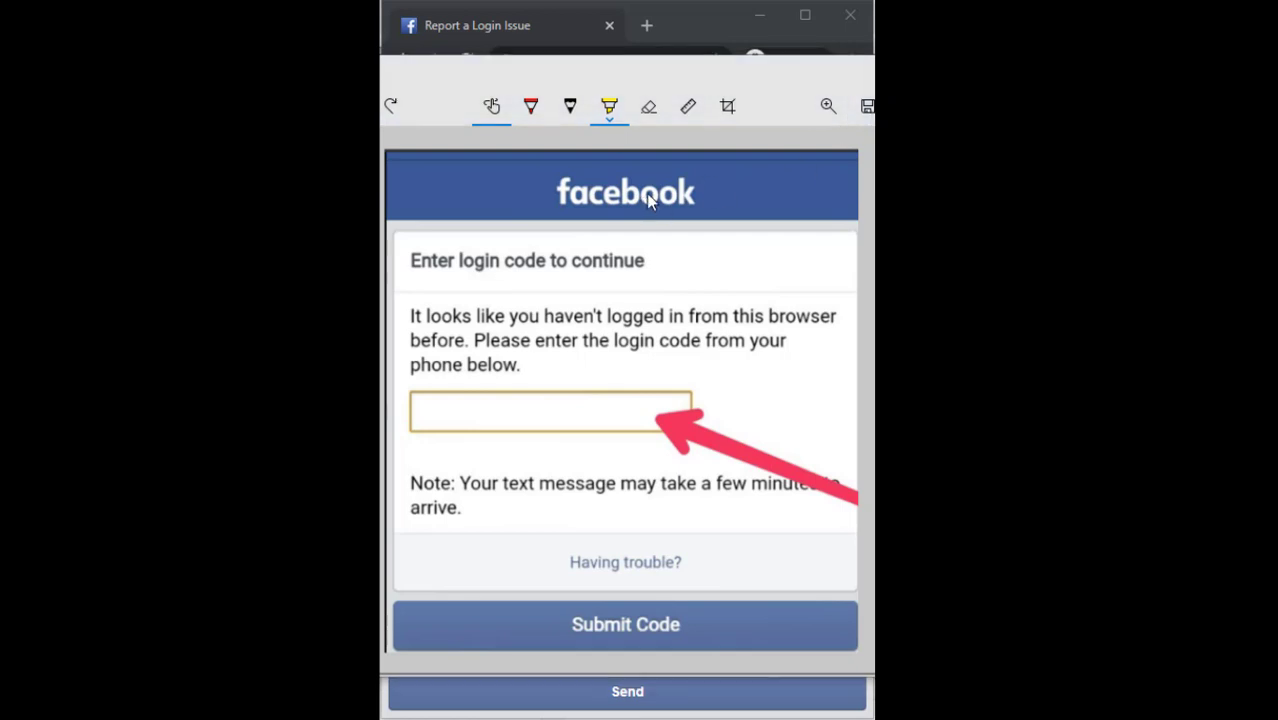
key(ctrl+s)
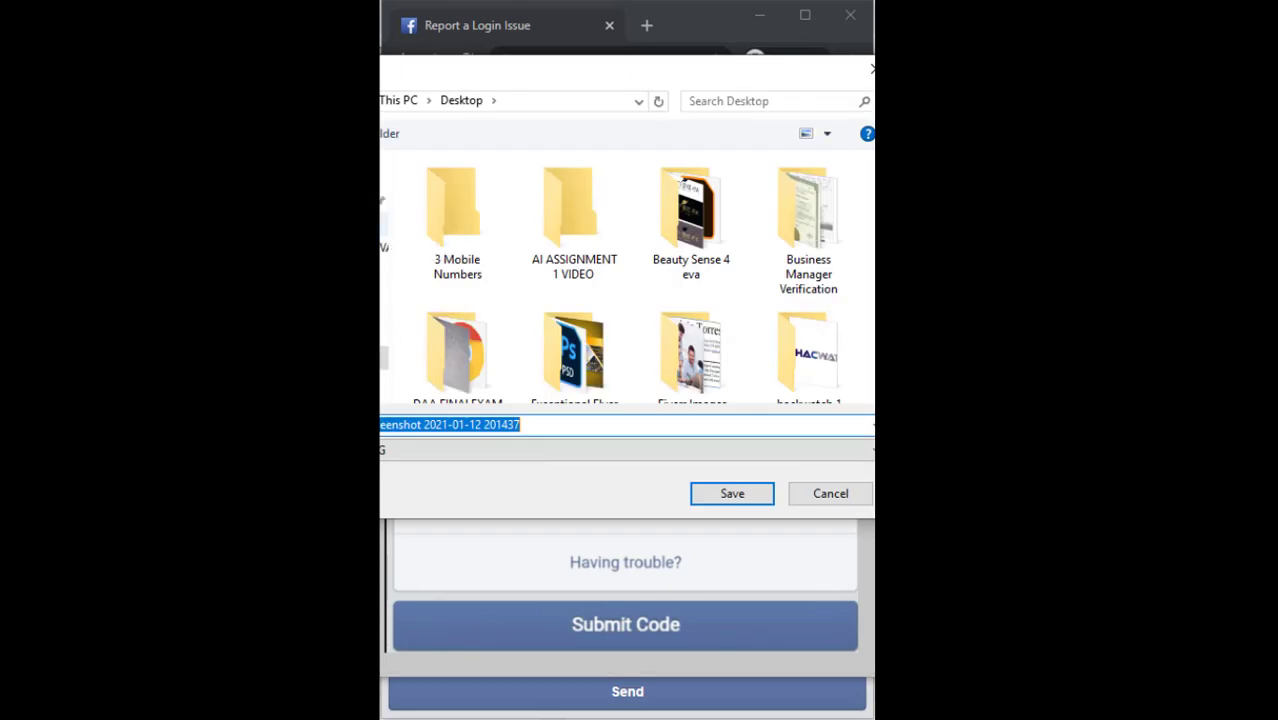
Save the annotated screenshot into the Downloads folder under a new name
click(383, 357)
key(ctrl+a)
key(BackSpace)
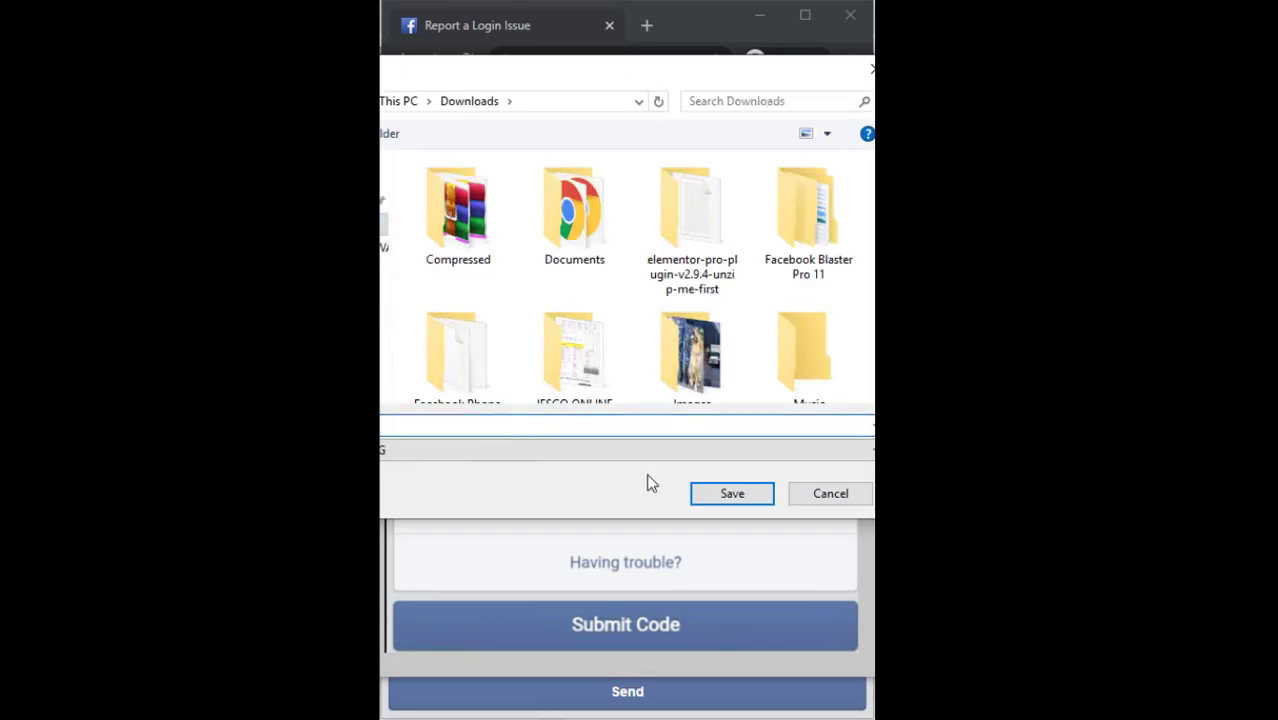
click(732, 494)
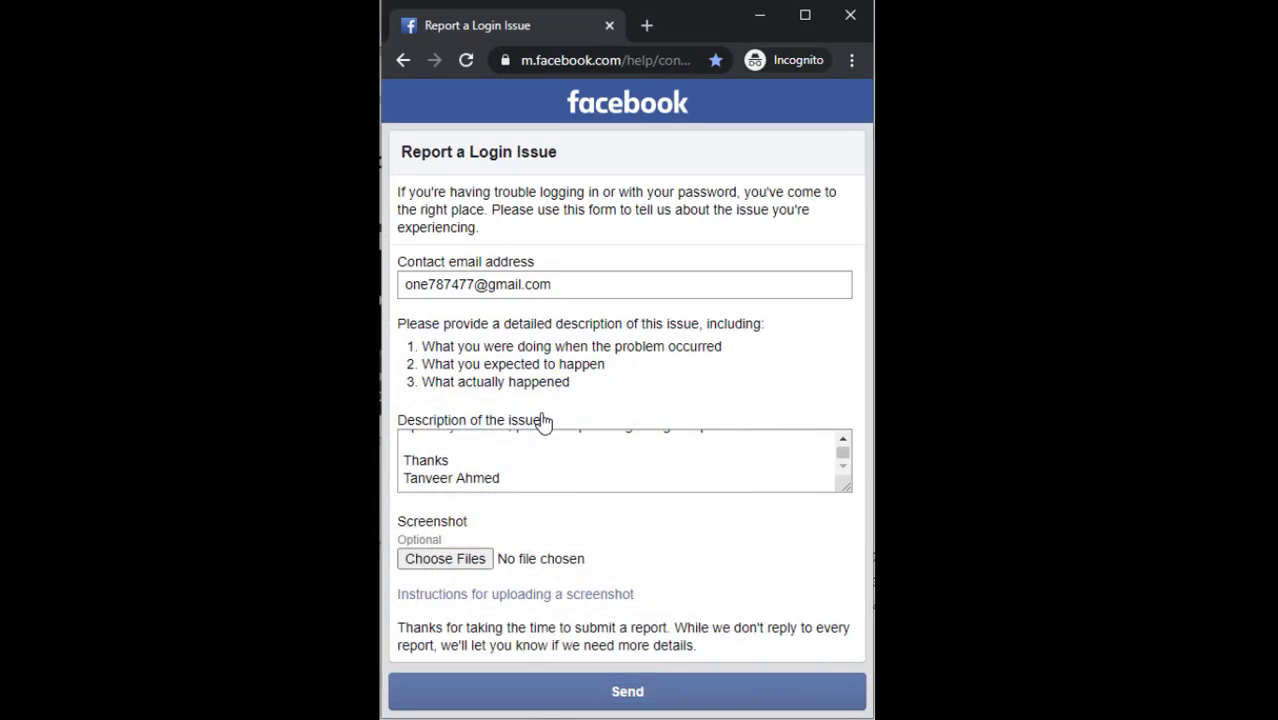
Attach 11.png from Downloads to the form's screenshot field
click(478, 559)
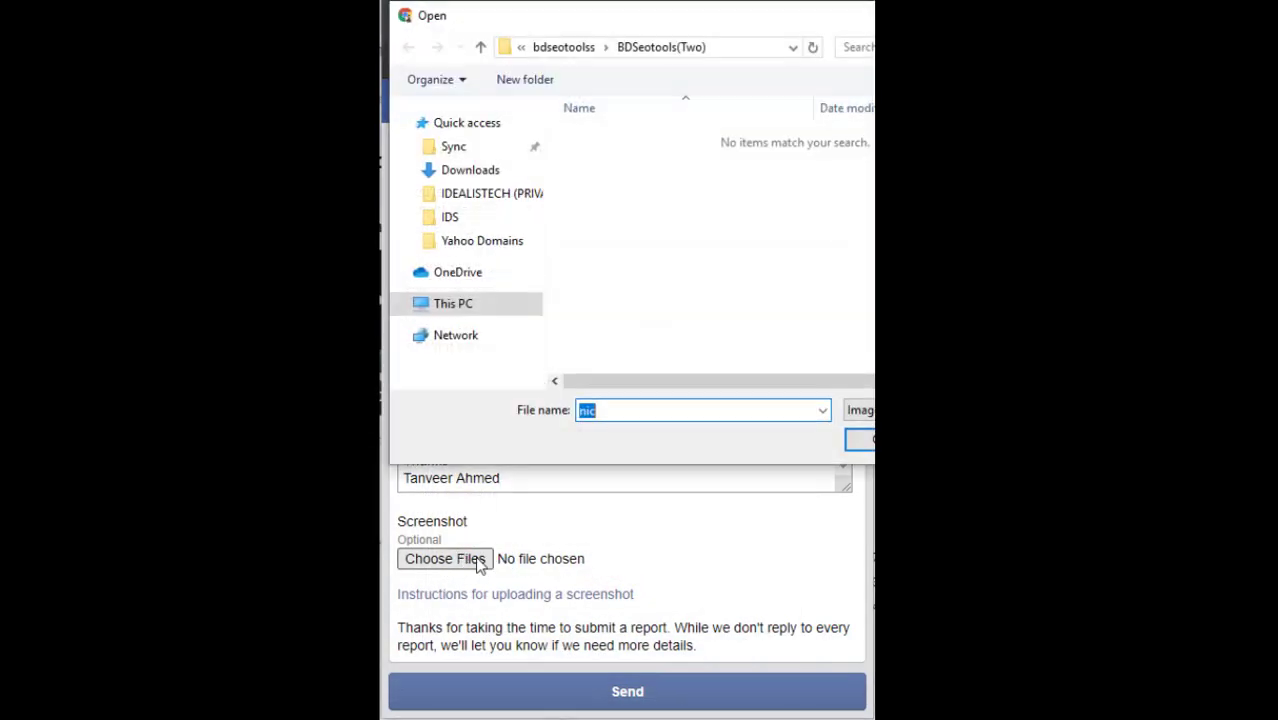
text(nic)
click(455, 169)
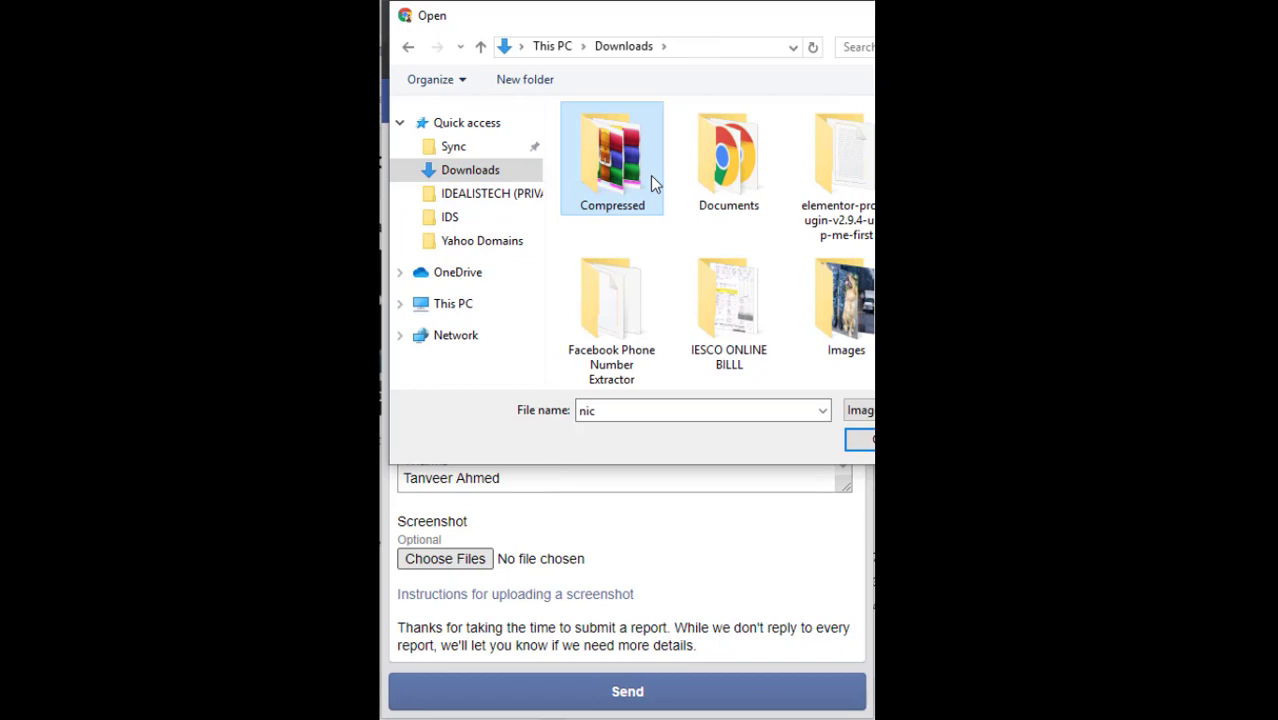
scroll(650, 175, down, 5)
click(830, 160)
double_click(863, 150)
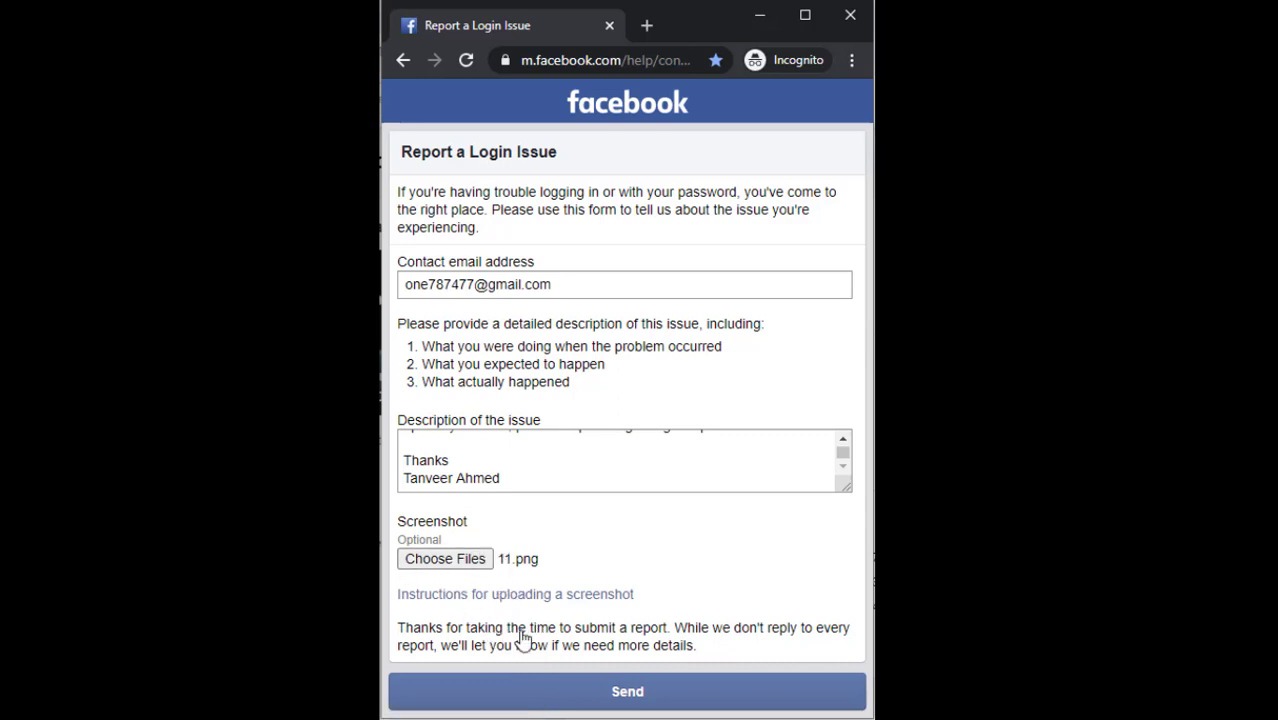
Send the login-issue report and look over the Help Centre page that loads
click(641, 699)
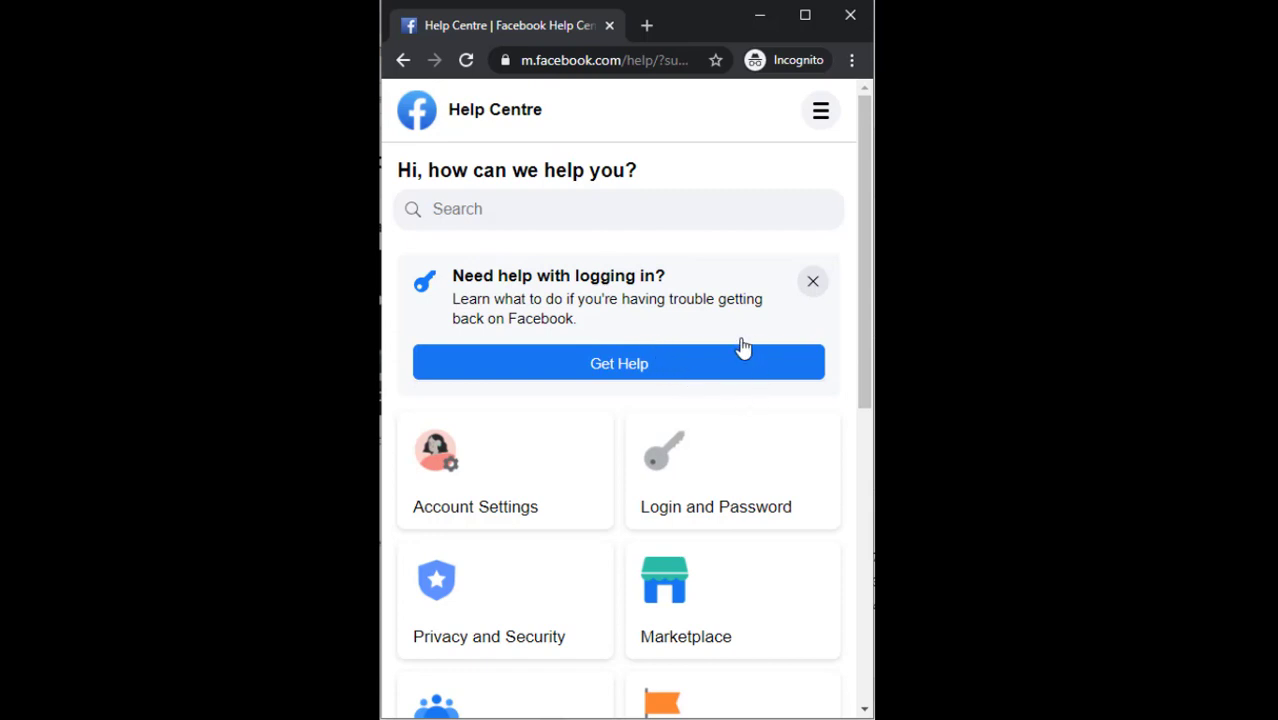
scroll(740, 346, down, 10)
scroll(735, 355, up, 10)
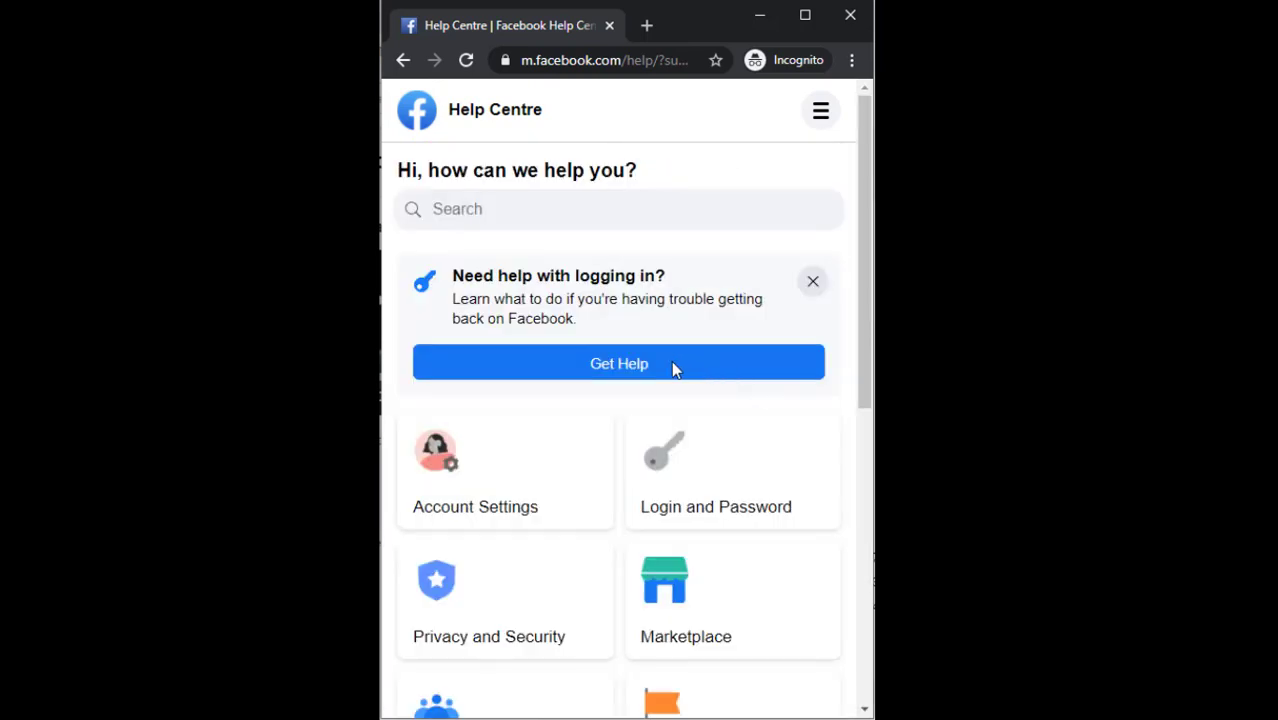